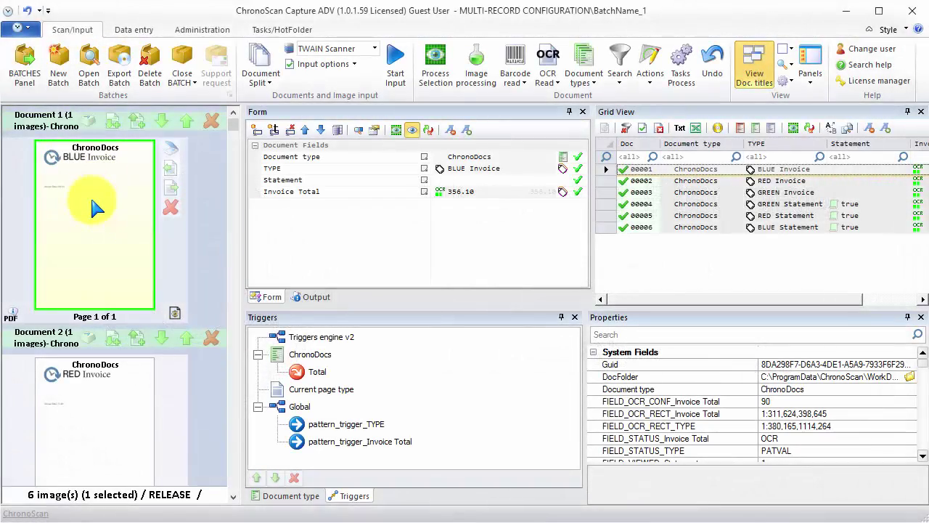
Review the batch from BLUE Invoice onward, returning to GREEN Invoice to check its total
click(91, 200)
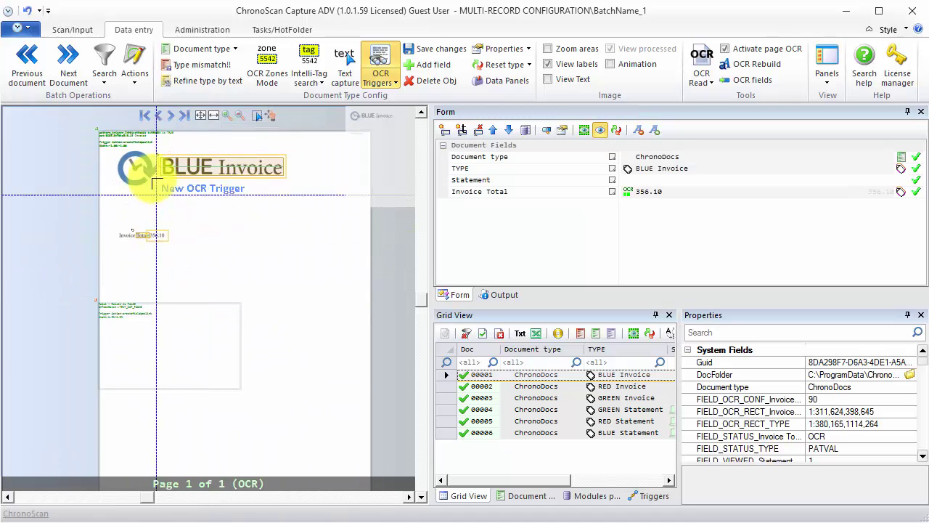
click(77, 65)
click(78, 65)
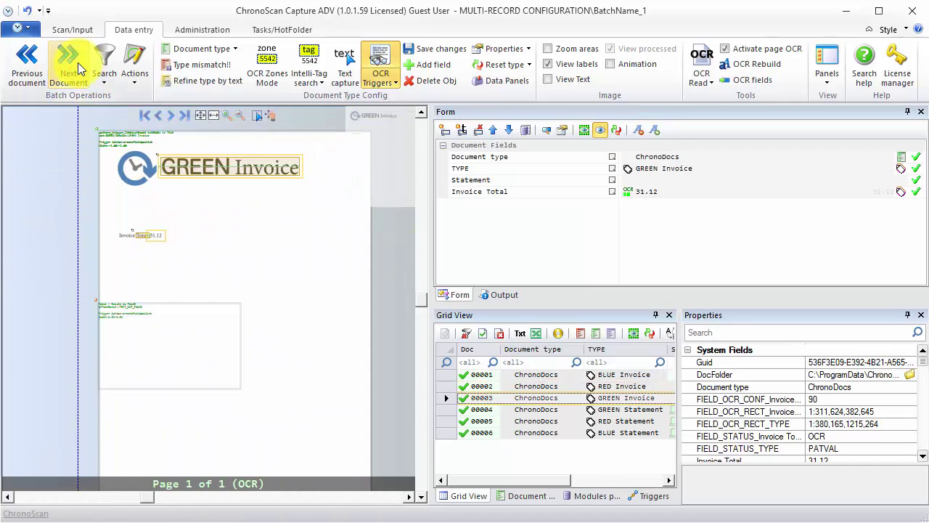
click(78, 66)
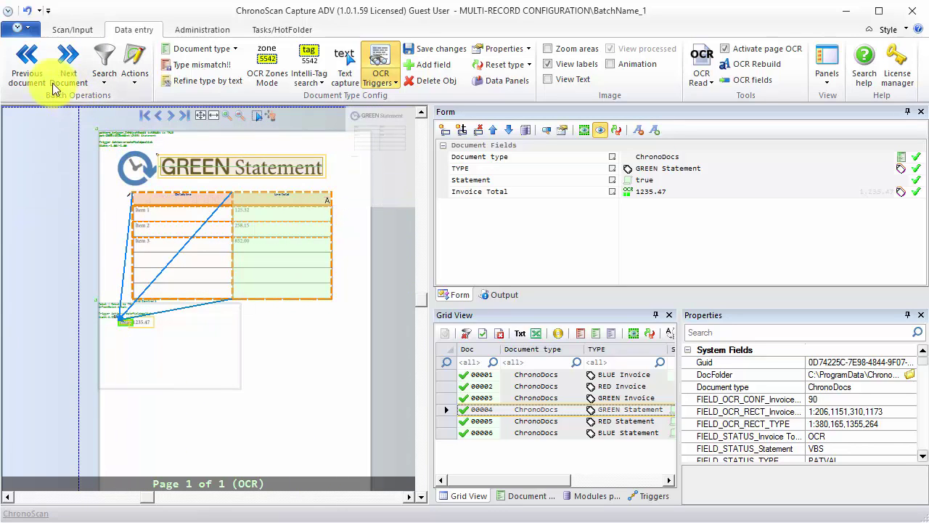
click(30, 67)
scroll(166, 228, up, 3)
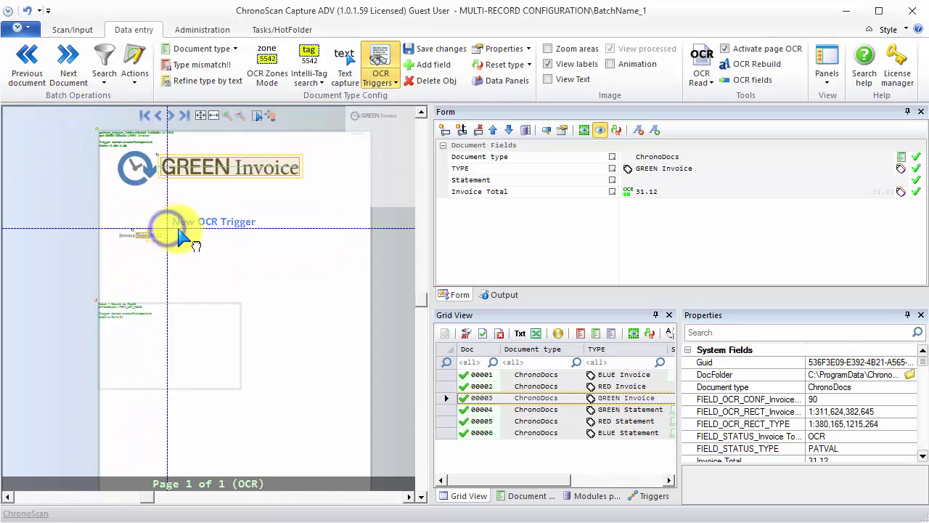
drag(264, 233, 217, 266)
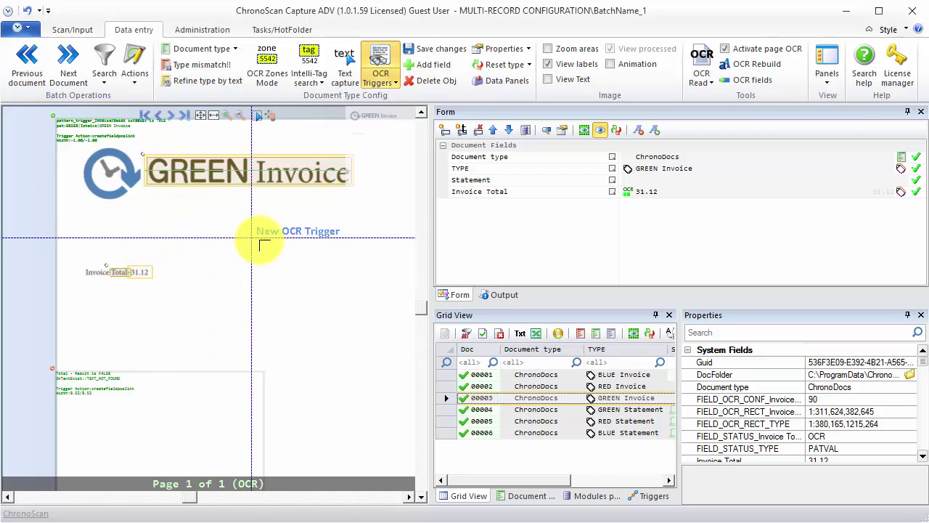
drag(259, 242, 249, 249)
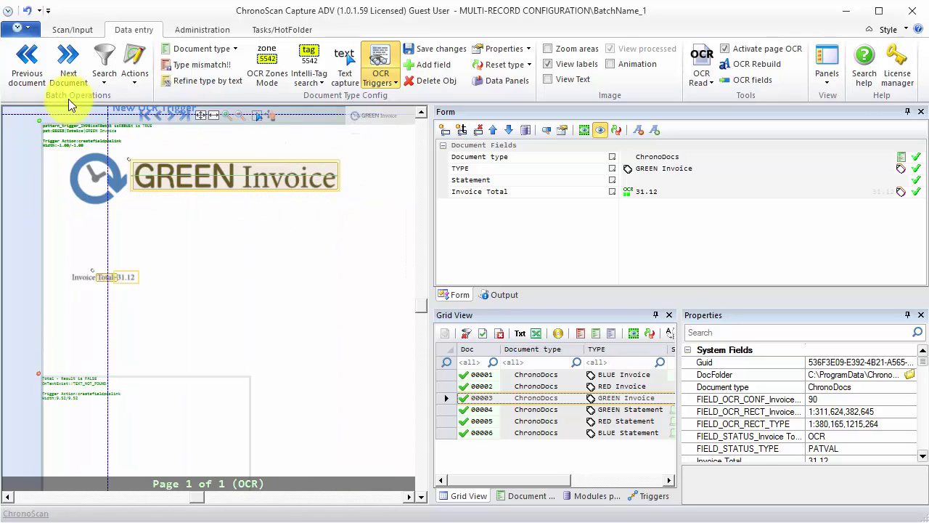
Move to the GREEN Statement document and bring up the Statement field's options
click(67, 60)
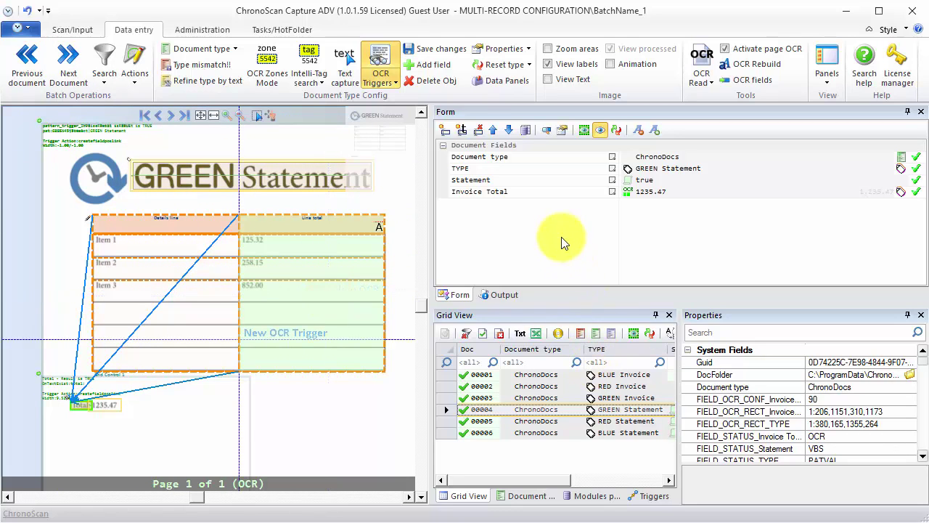
click(497, 182)
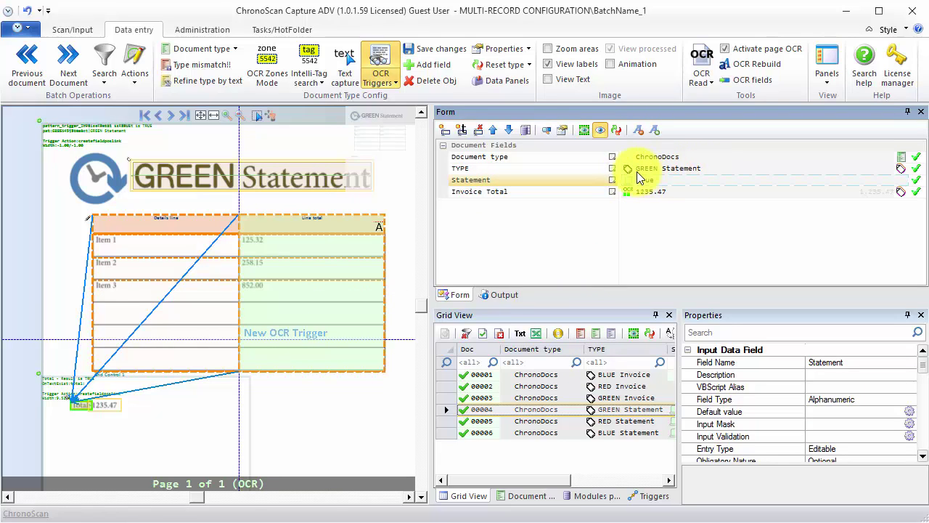
right_click(616, 180)
Open the Statement field's OnValidate script in the VBScript Editor and select its contents
click(646, 265)
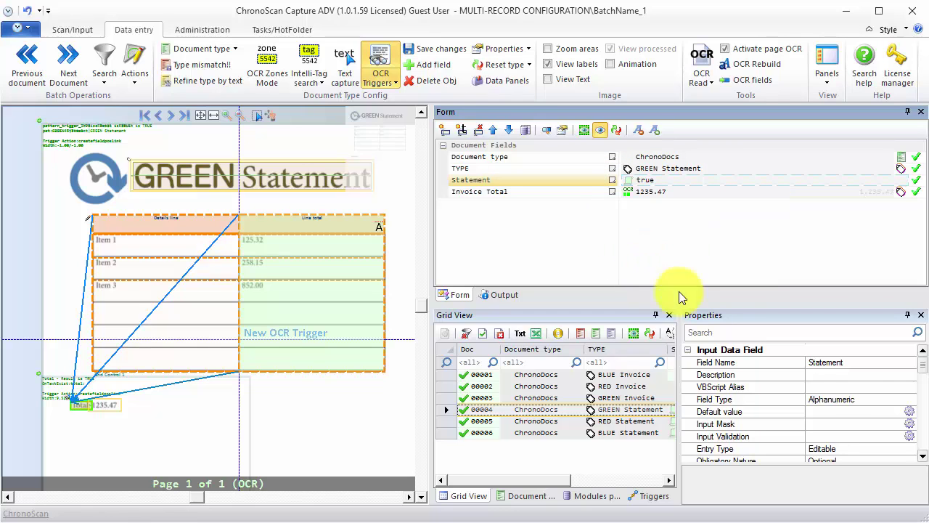
drag(919, 375, 922, 432)
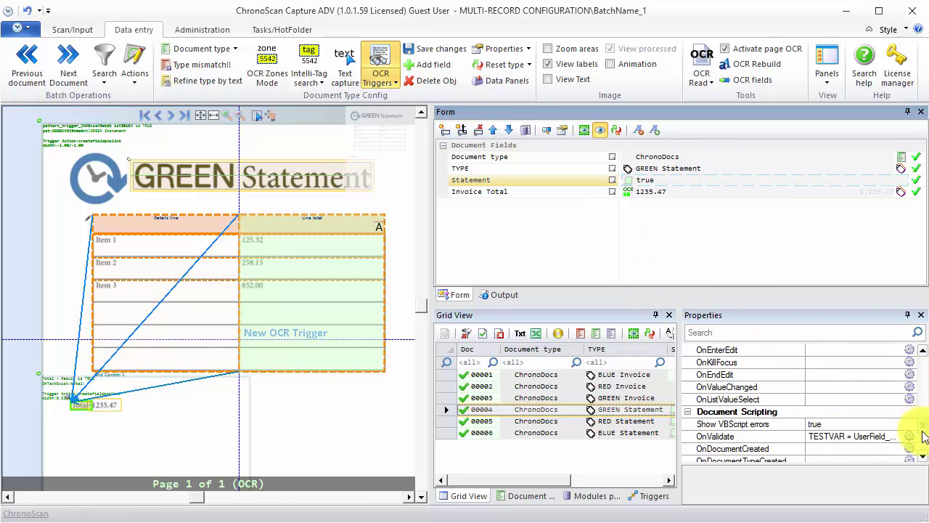
click(907, 369)
drag(155, 240, 107, 169)
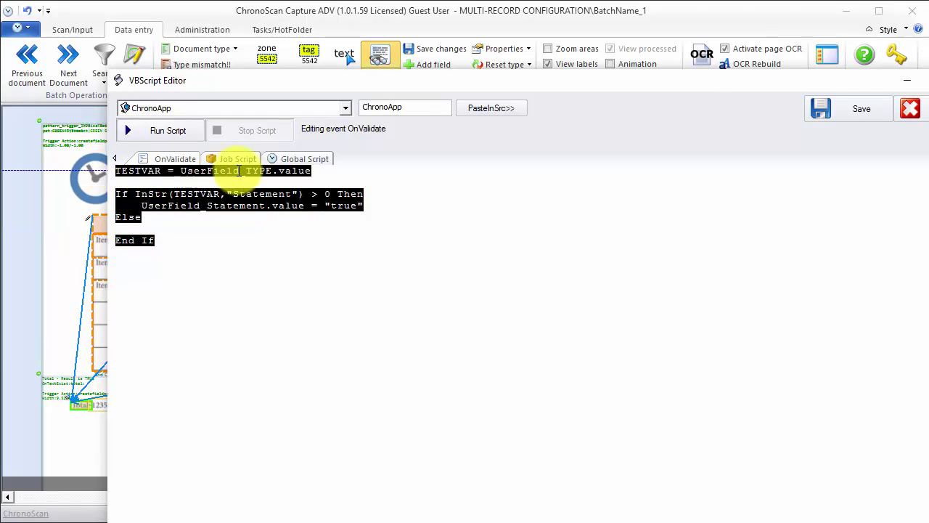
Float the script editor, save the OnValidate script, then display GREEN Invoice 00003
drag(418, 83, 334, 170)
drag(601, 162, 590, 192)
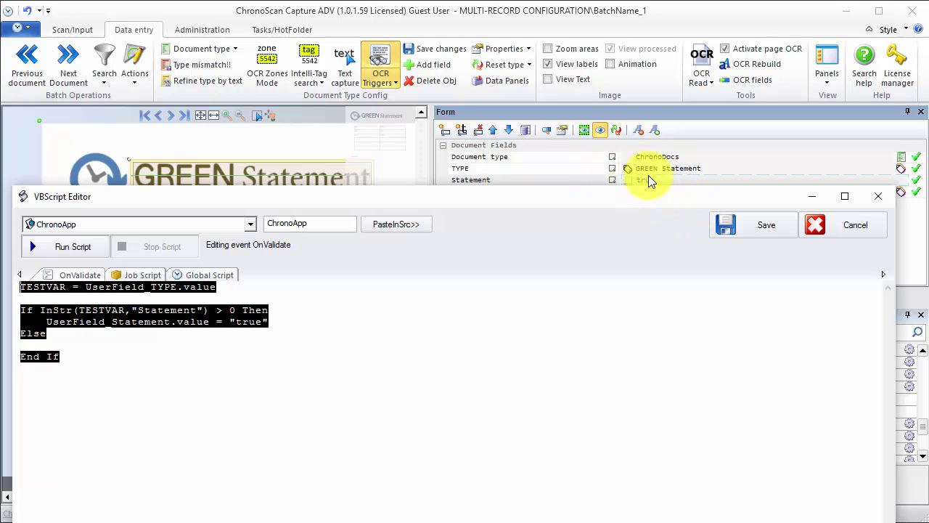
click(742, 223)
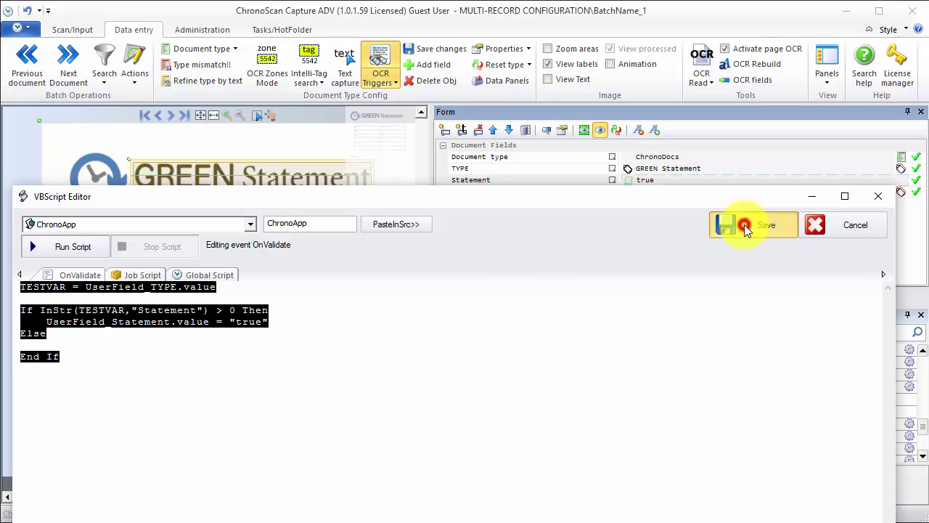
click(449, 400)
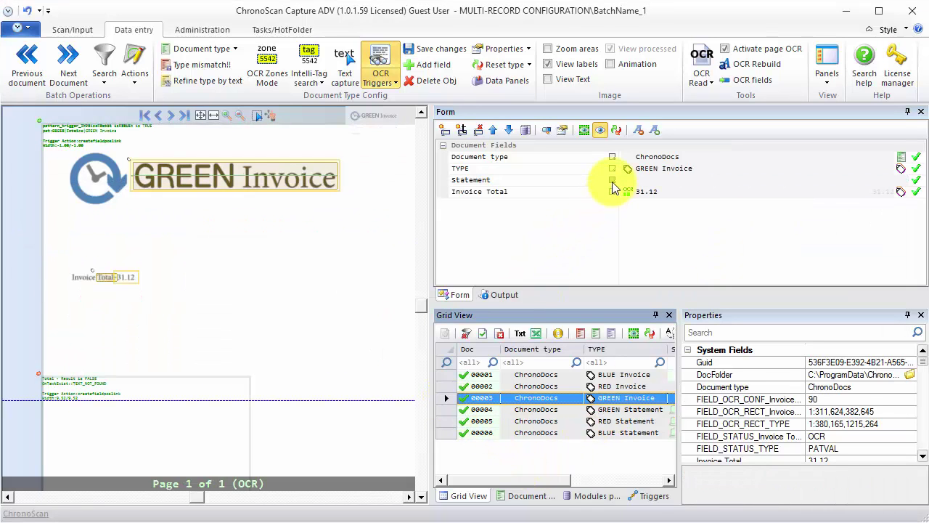
Give the Statement field a default value of false, then select all six documents
right_click(612, 182)
click(650, 245)
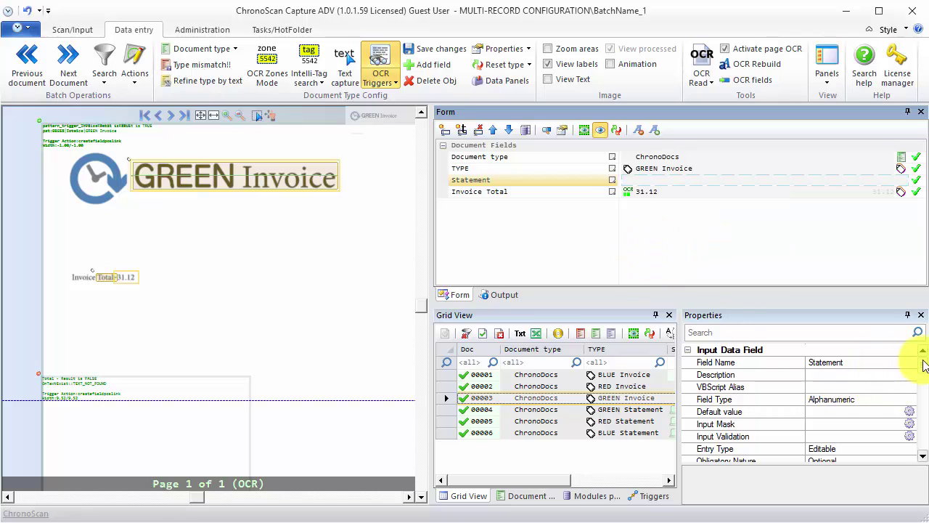
scroll(923, 363, down, 5)
scroll(921, 415, up, 5)
click(909, 411)
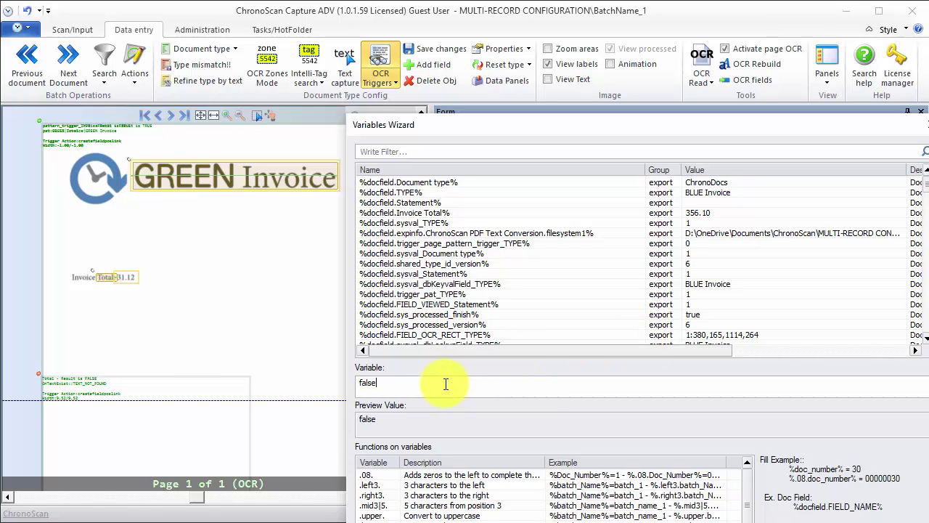
key(Return)
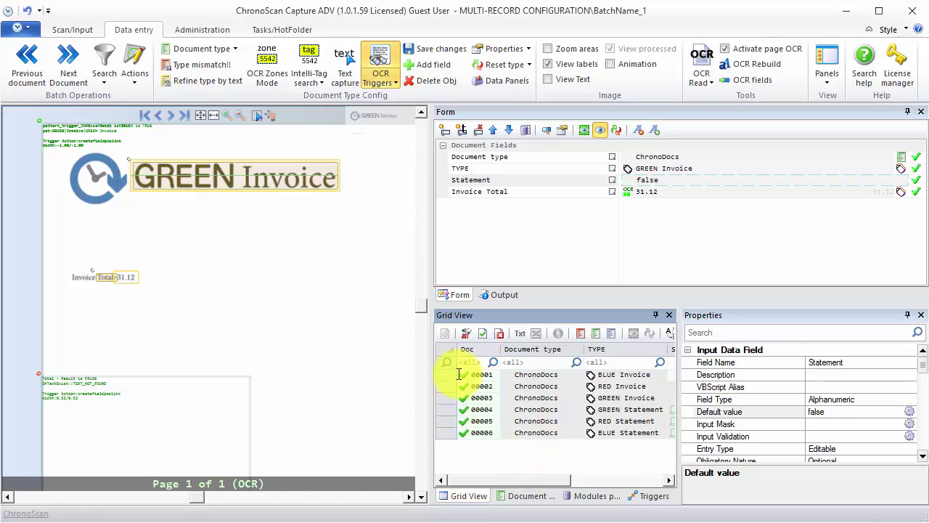
click(444, 351)
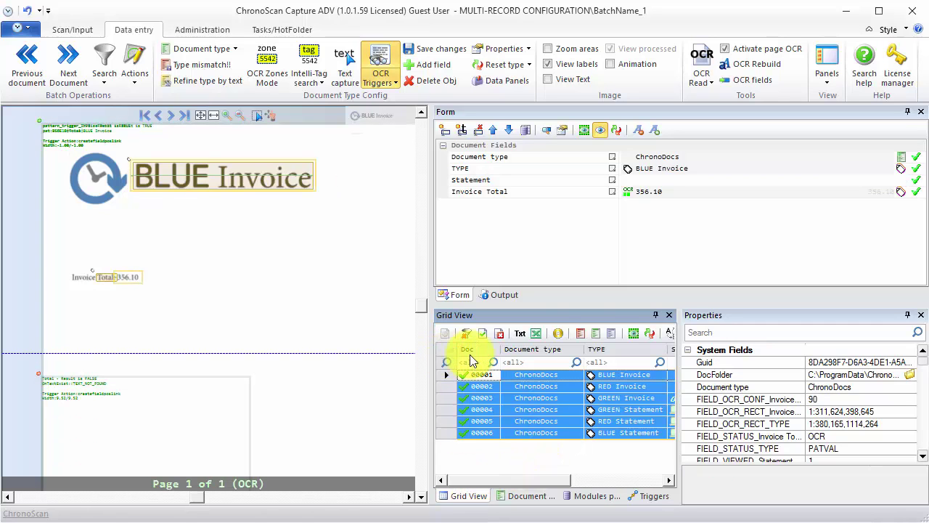
Reset the six selected documents and run the processing task on them again
click(648, 335)
click(487, 304)
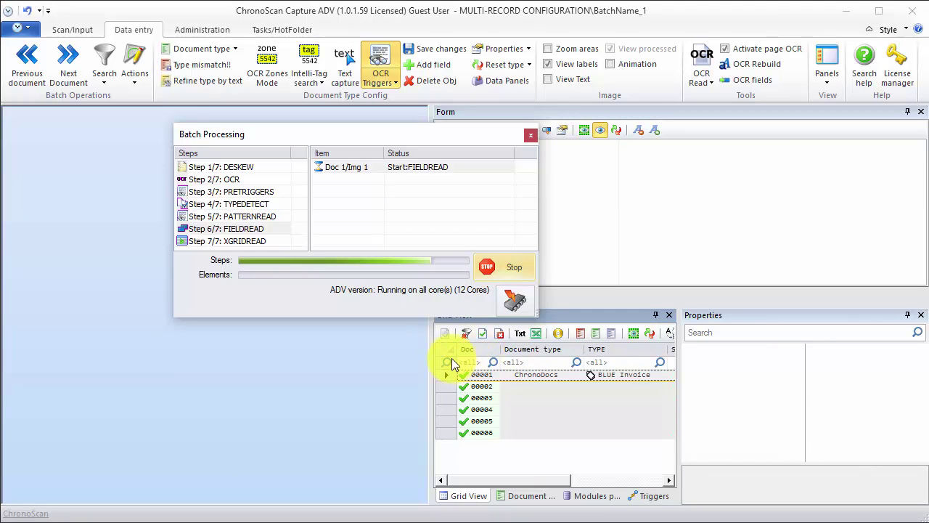
click(447, 342)
click(908, 376)
drag(495, 478, 541, 491)
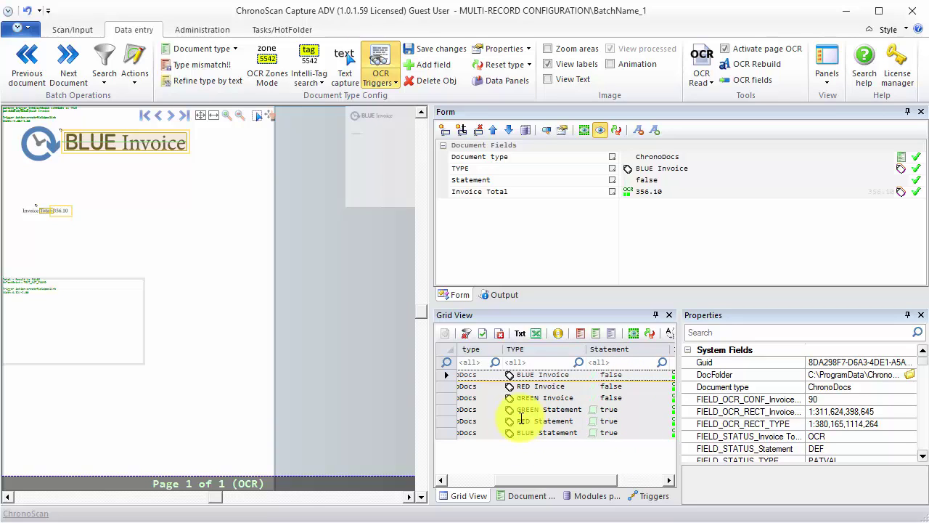
click(72, 30)
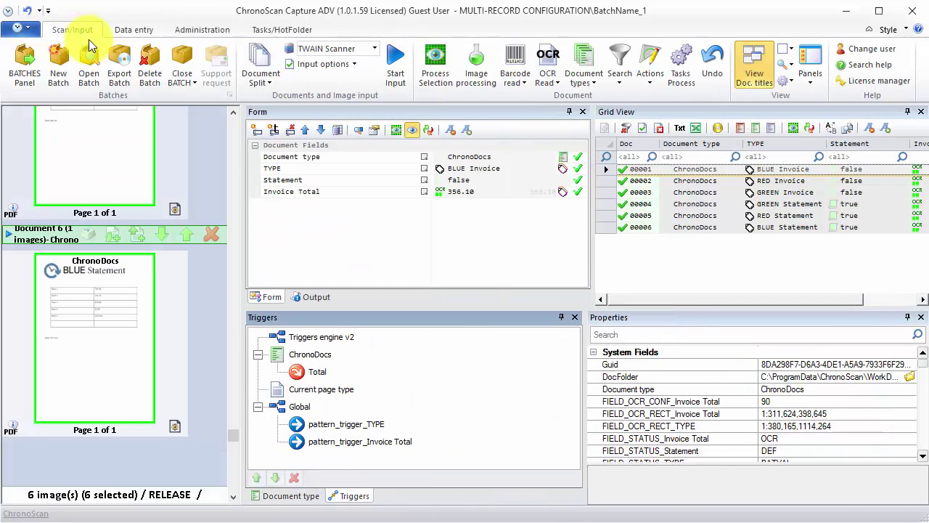
Add a TXT Report export output with a File System destination
click(121, 71)
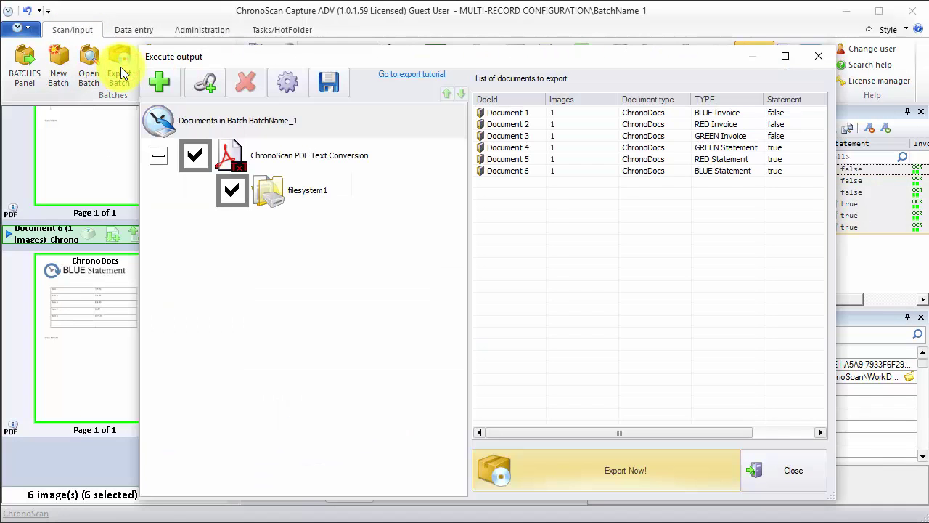
click(161, 83)
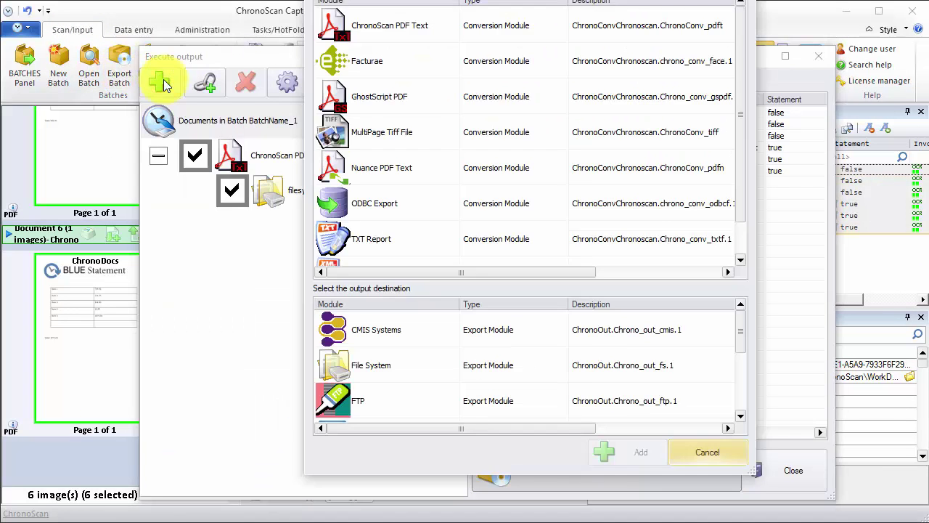
click(374, 237)
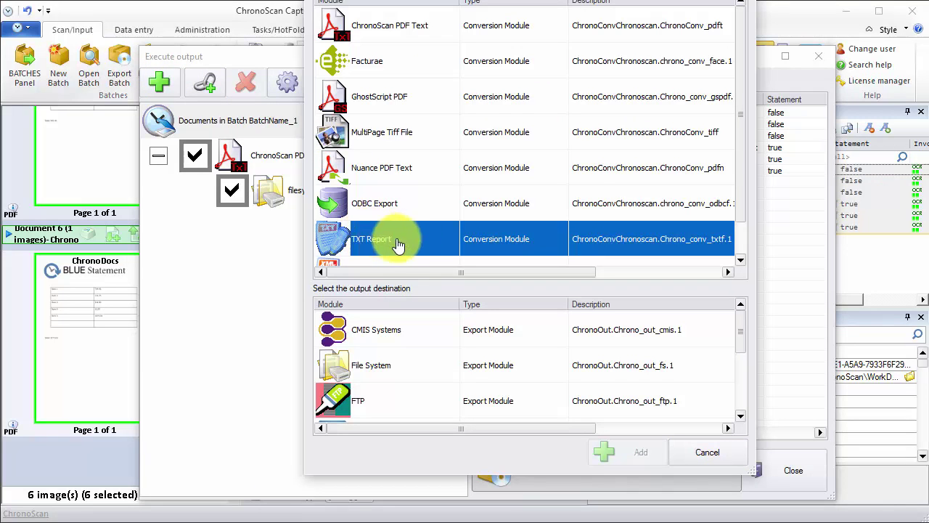
click(338, 360)
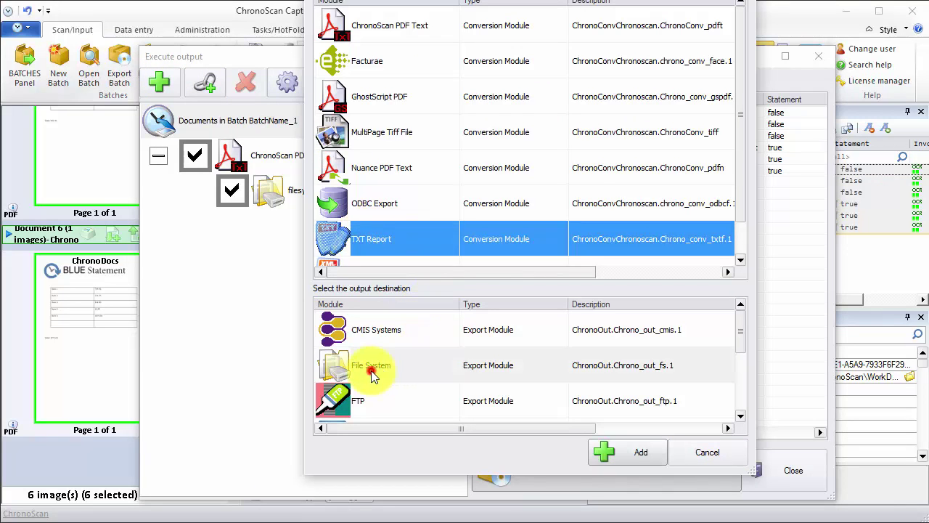
click(616, 450)
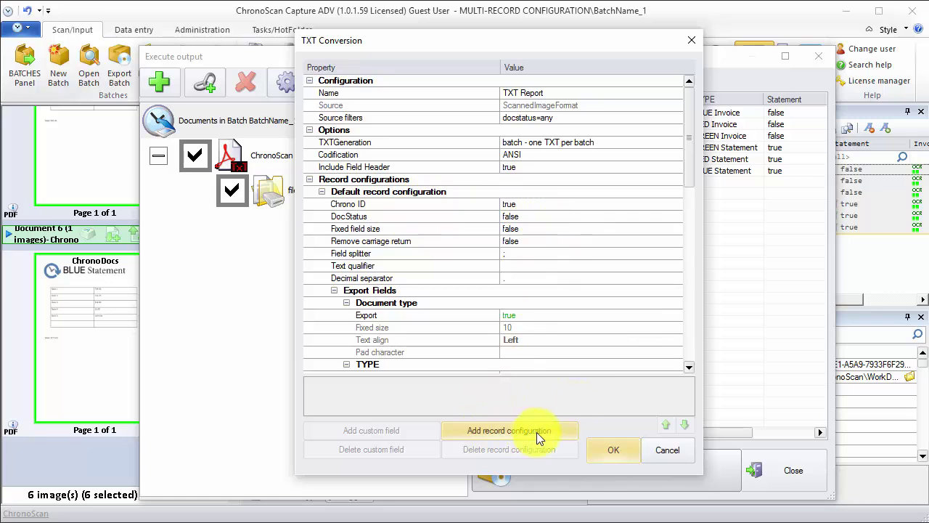
In the base TXT record, set Export XGrid data and Statement Export to false
scroll(687, 173, down, 1)
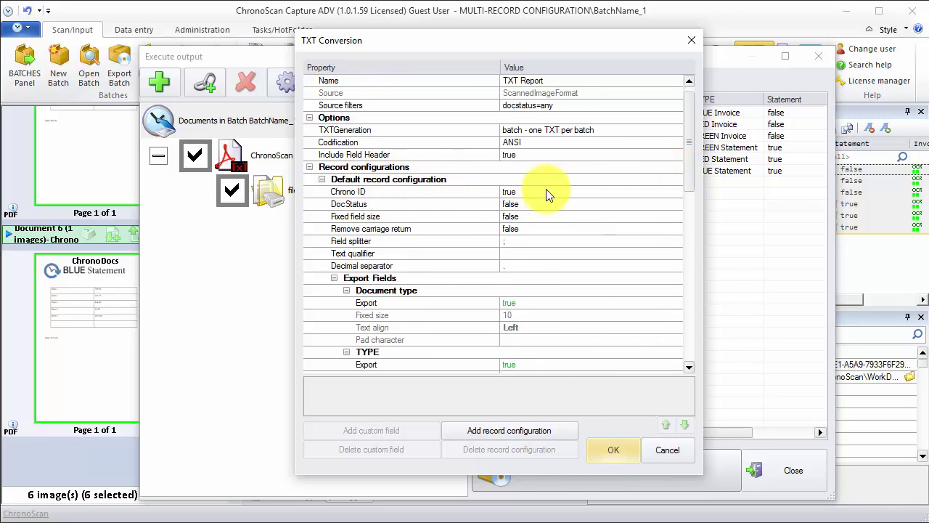
drag(688, 135, 698, 241)
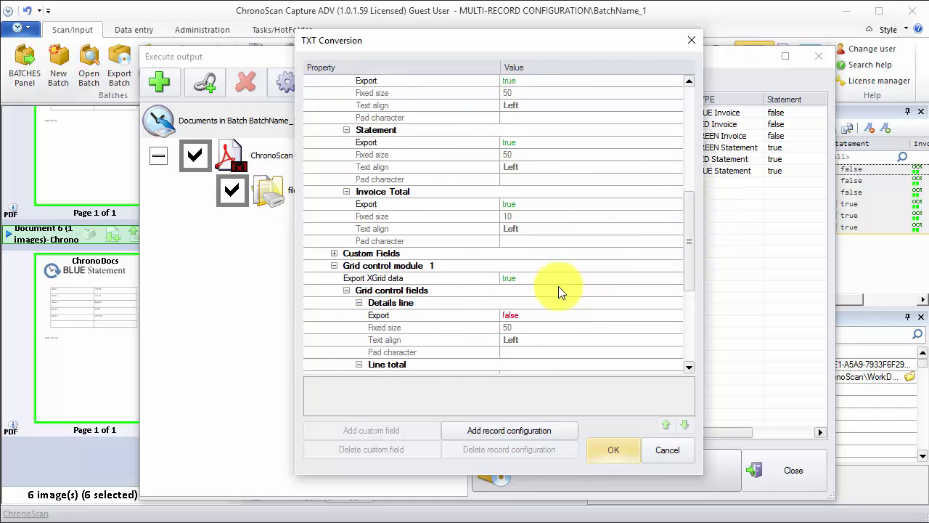
click(602, 279)
click(675, 278)
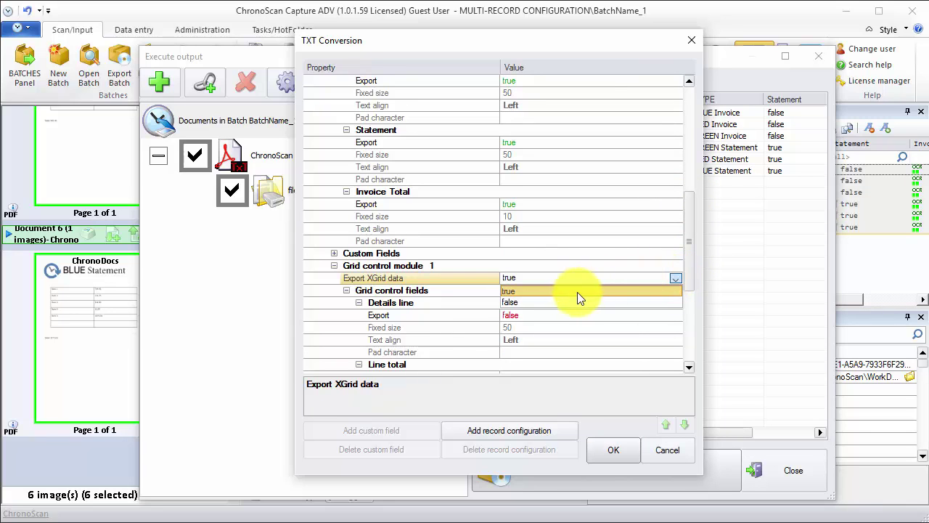
click(529, 303)
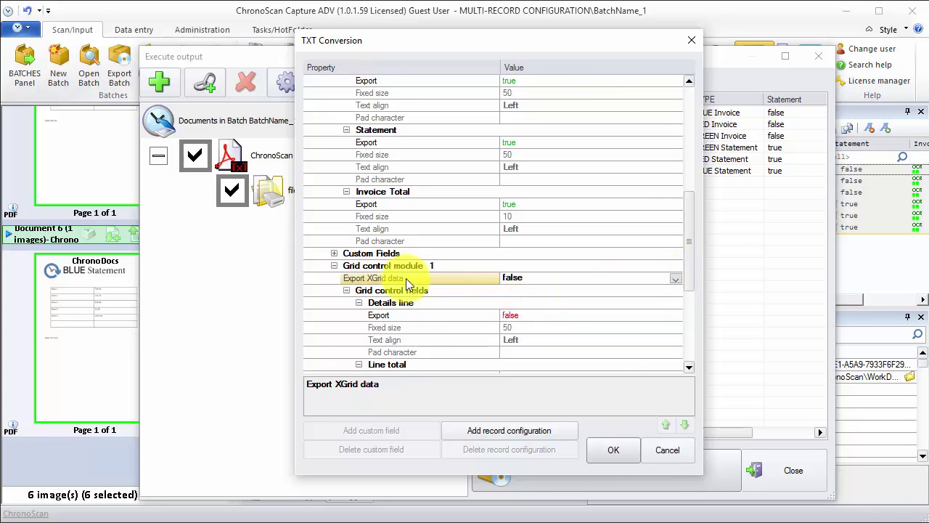
drag(687, 253, 688, 230)
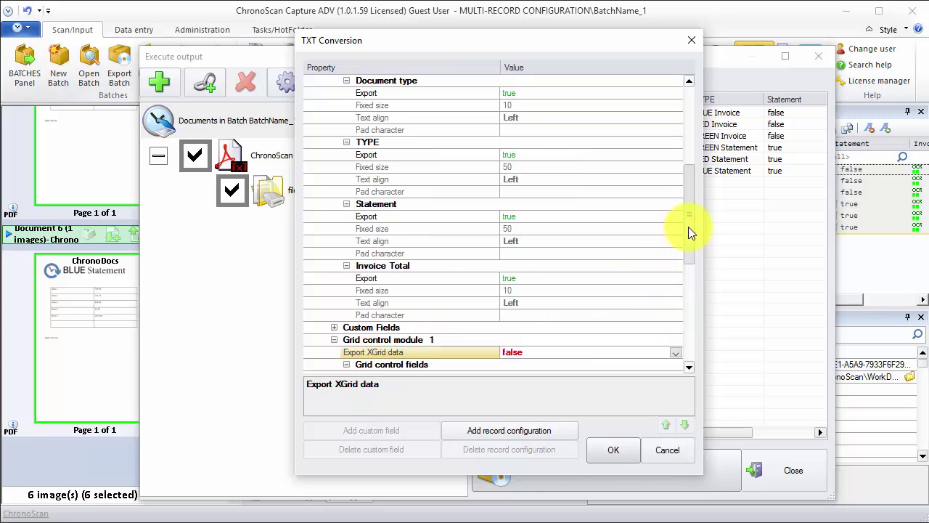
click(520, 217)
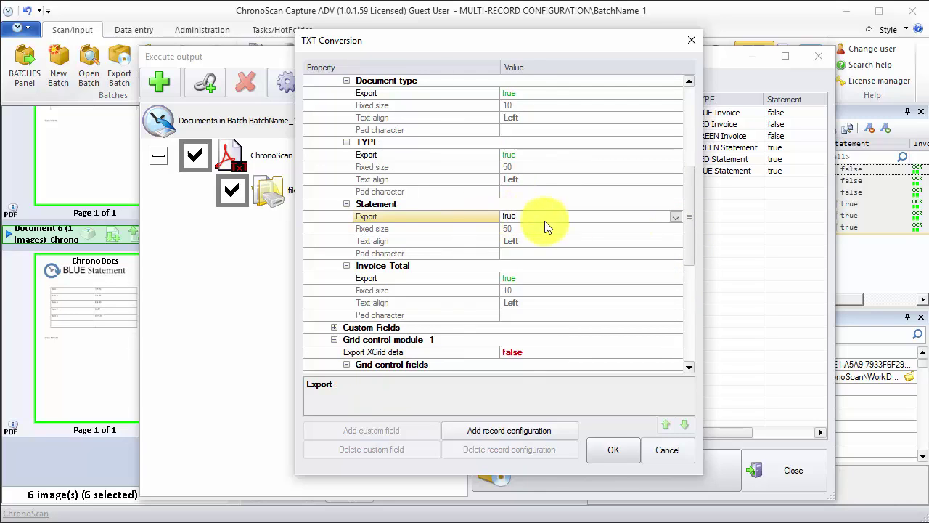
click(675, 217)
click(614, 238)
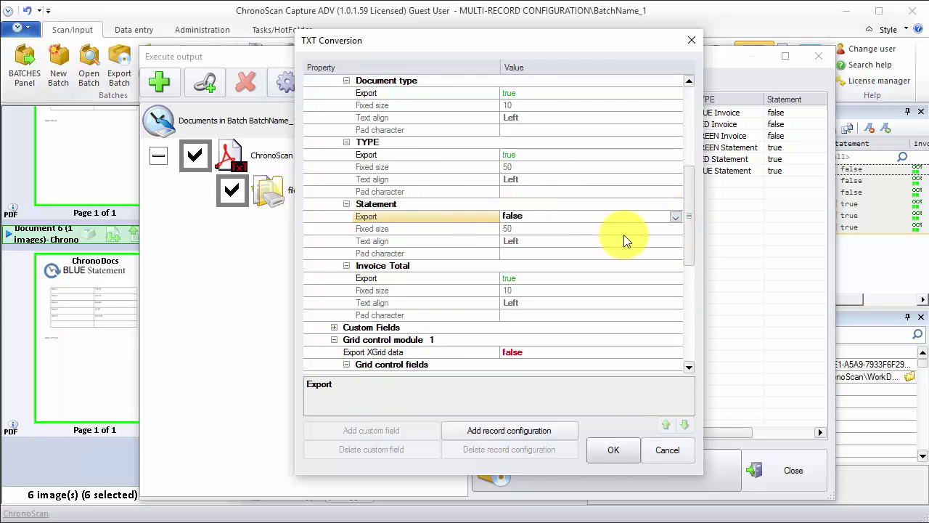
Adjust the Document type export value and add a second record configuration
drag(688, 225, 687, 208)
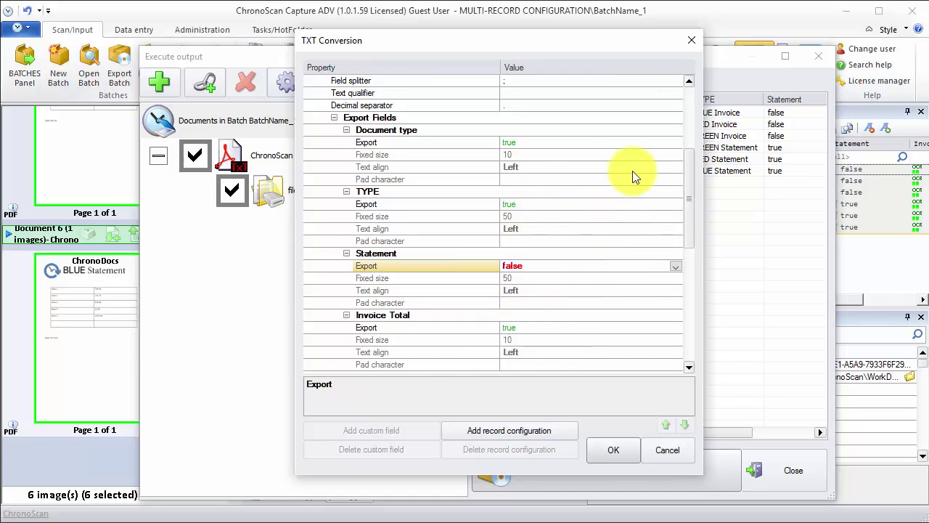
click(668, 143)
click(675, 143)
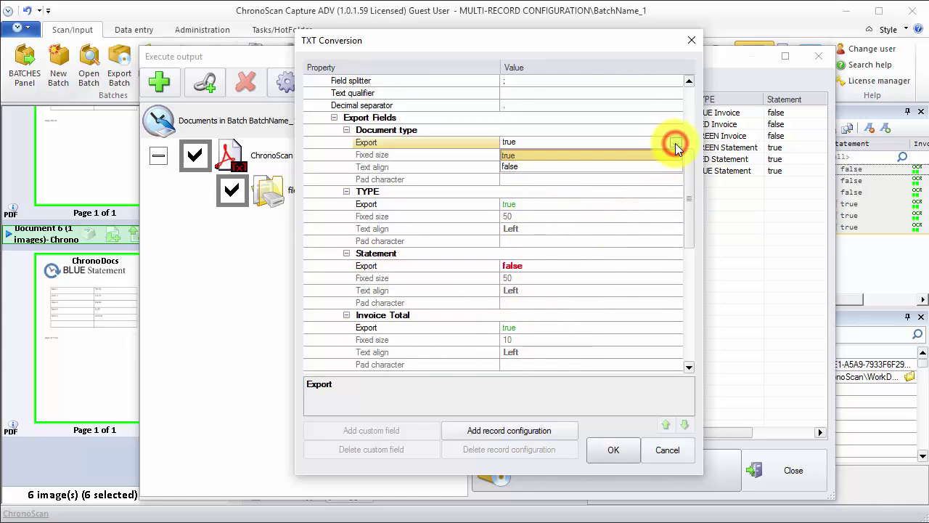
click(633, 165)
drag(689, 176, 684, 294)
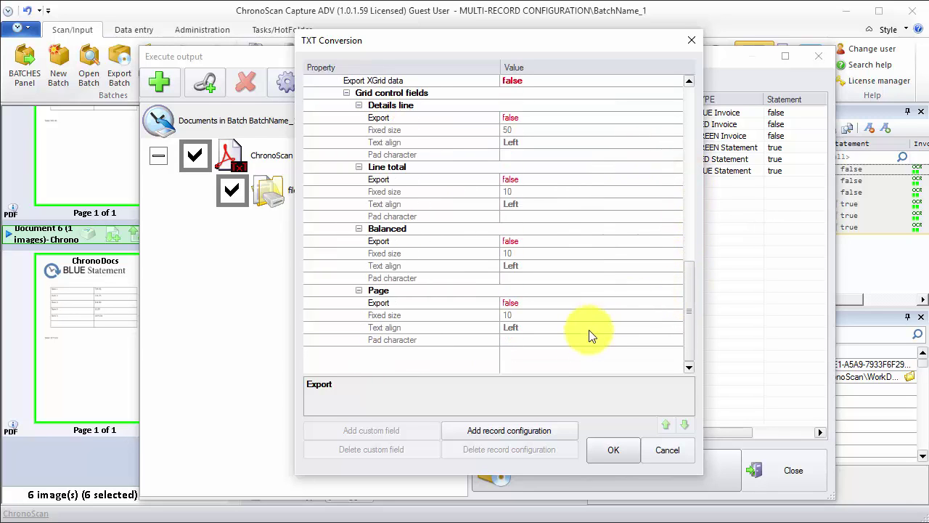
click(492, 429)
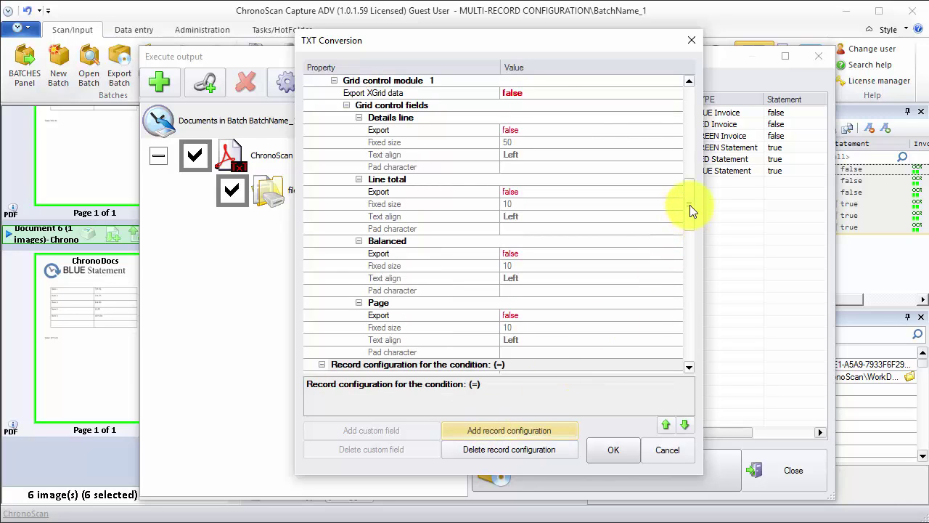
Set the second record's condition to field Statement with value 'true'
drag(690, 204, 696, 247)
click(352, 142)
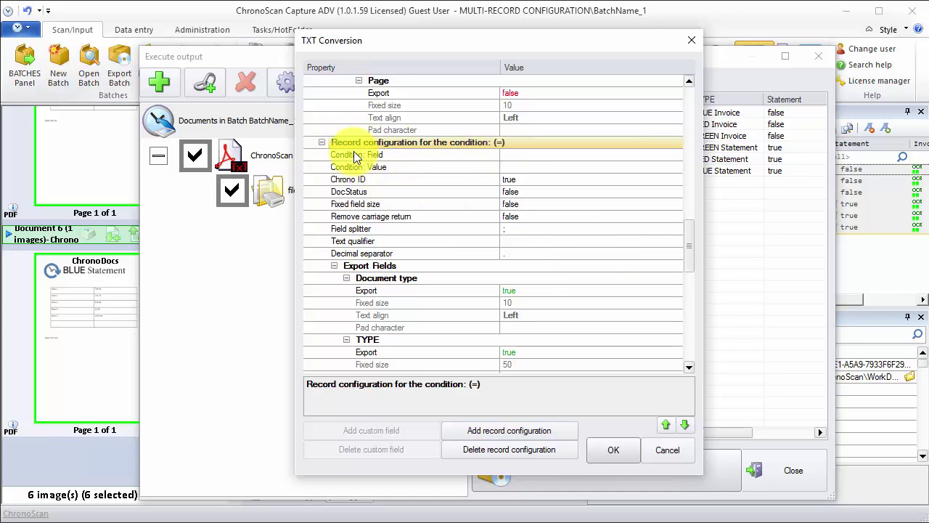
click(363, 154)
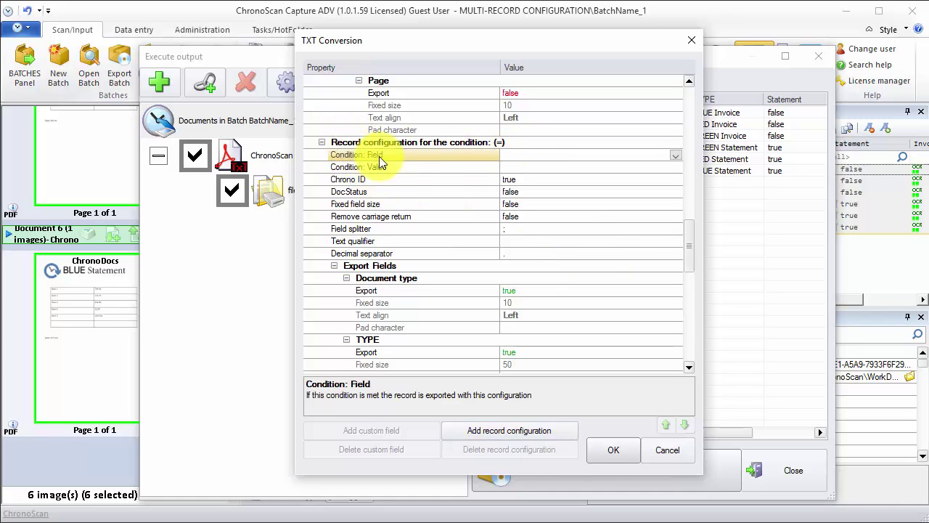
click(674, 156)
click(535, 190)
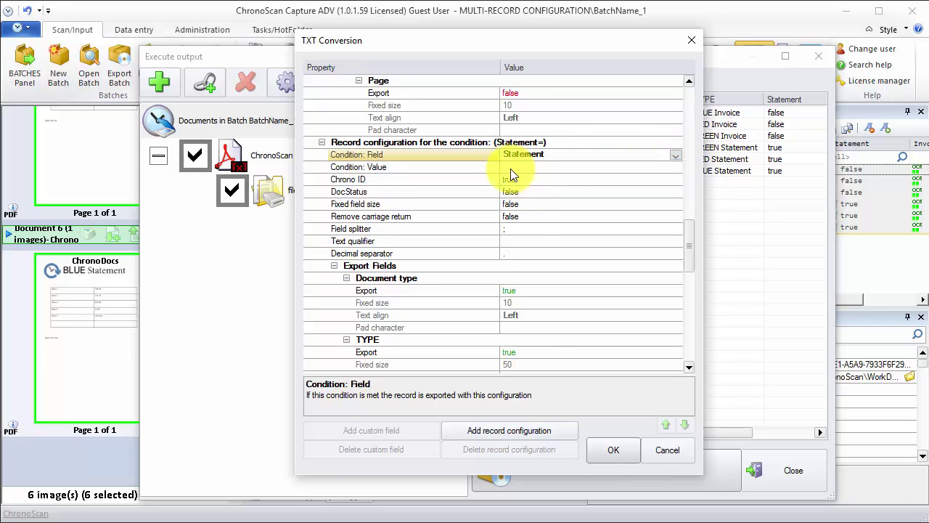
click(510, 169)
click(541, 169)
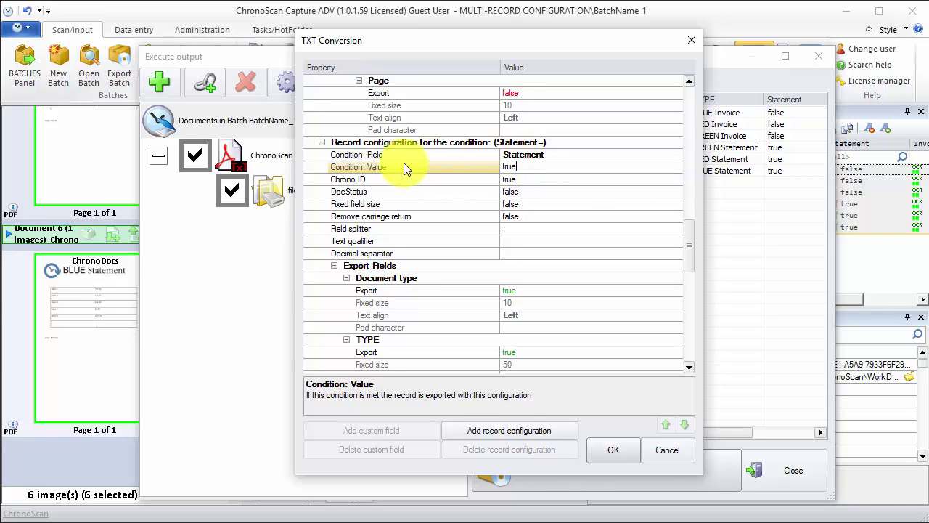
text(true)
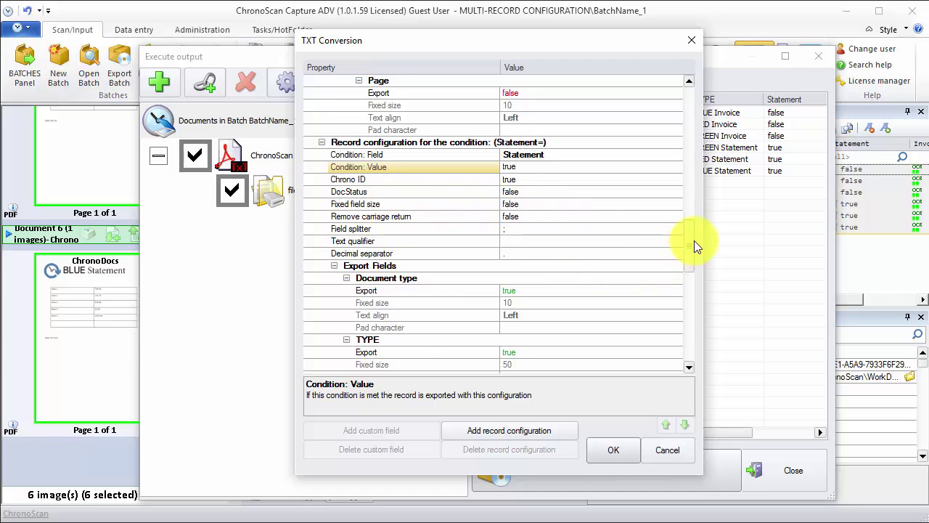
drag(694, 240, 689, 264)
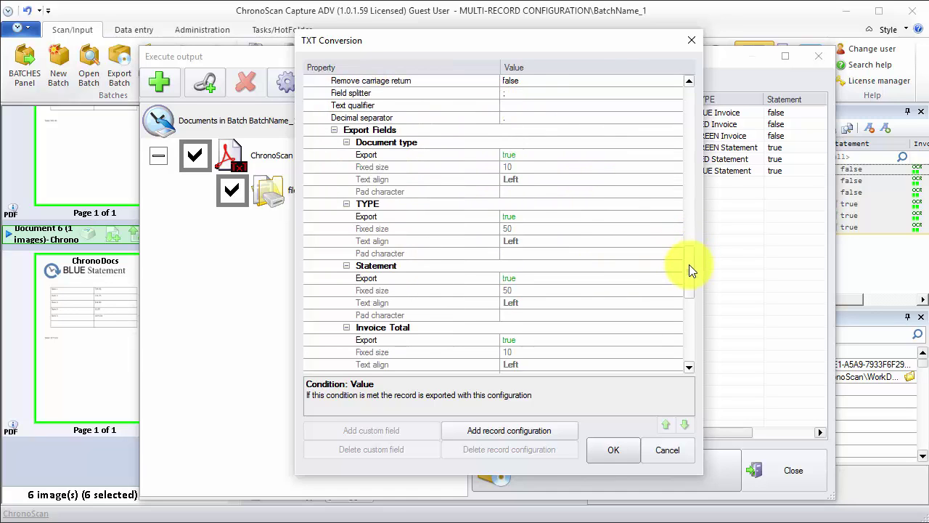
In the statement record, exclude Document type and Statement and enable Export XGrid data
click(663, 158)
click(629, 178)
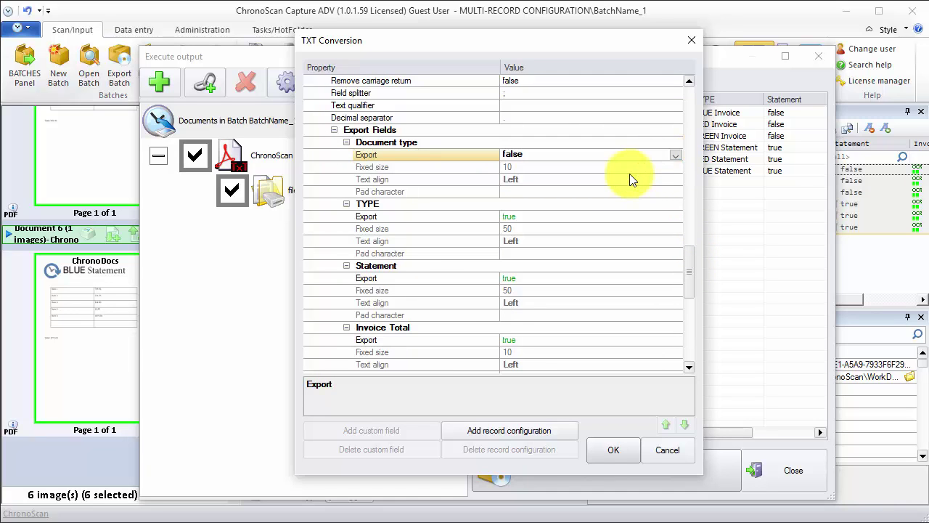
click(675, 277)
click(675, 277)
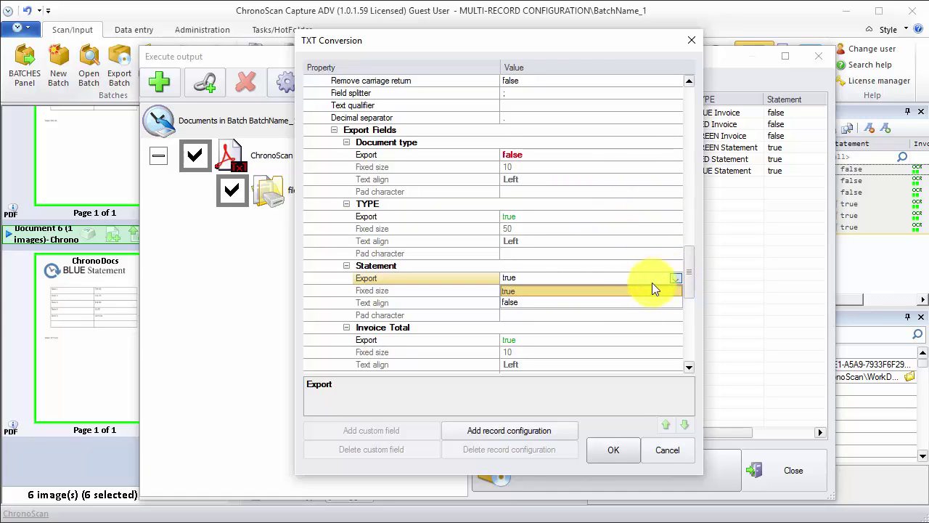
click(603, 301)
drag(689, 276, 693, 311)
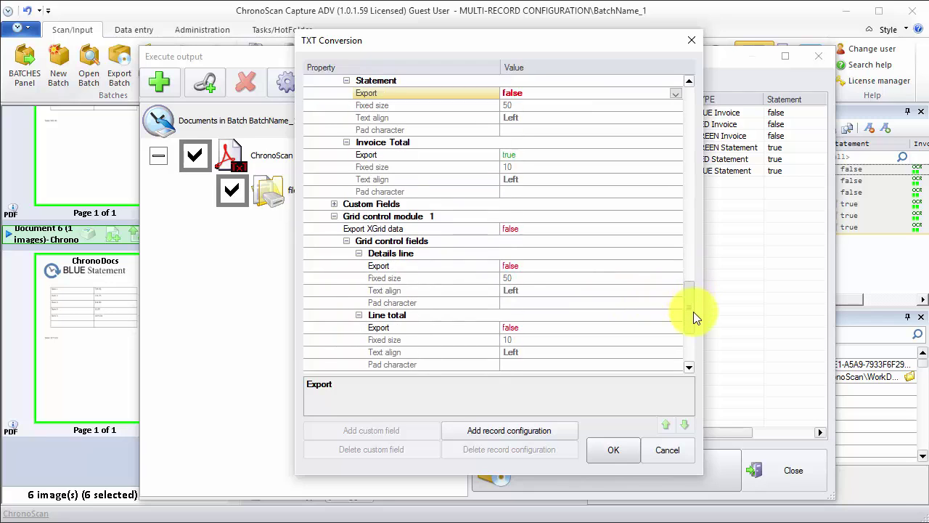
click(675, 228)
click(675, 227)
click(651, 246)
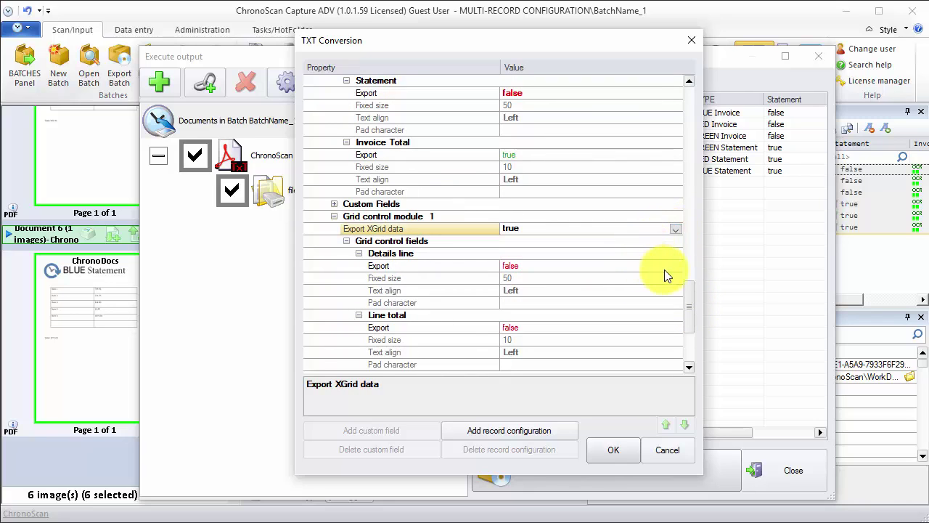
Export the Details line, Line total, Balanced and Page grid columns, then confirm
click(664, 270)
click(673, 268)
click(648, 278)
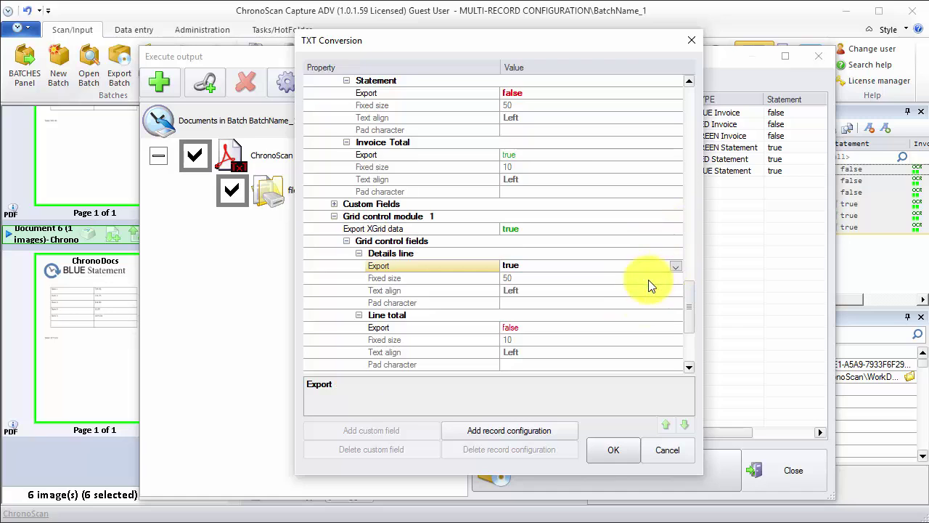
click(675, 326)
click(674, 327)
click(645, 338)
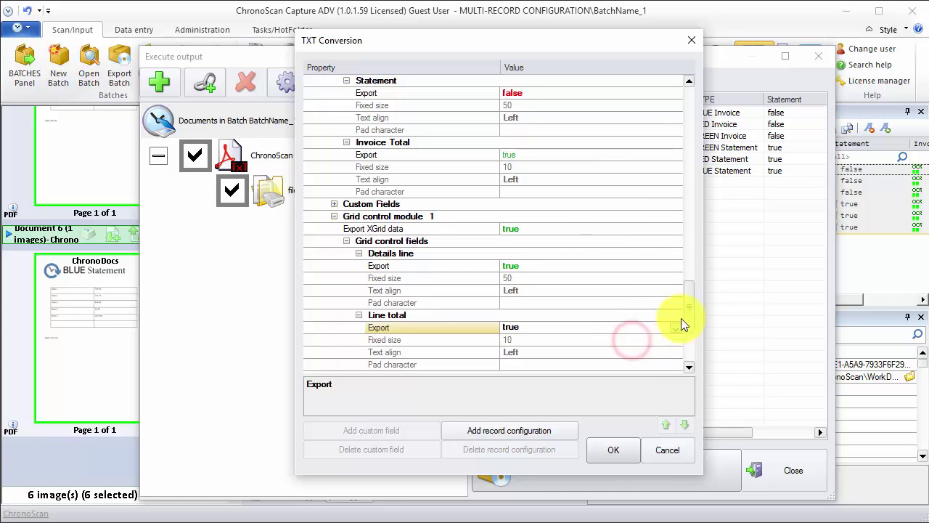
drag(689, 305, 692, 341)
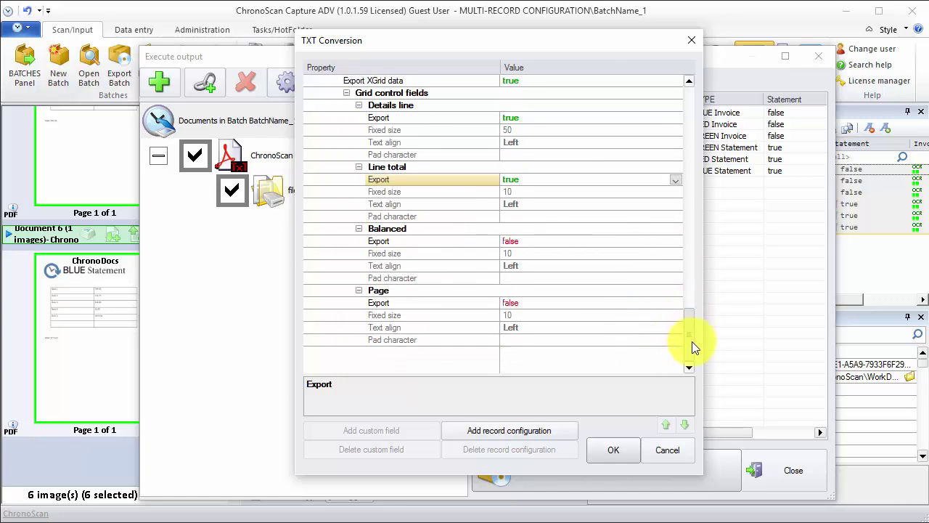
click(675, 240)
click(676, 240)
click(653, 252)
click(663, 300)
click(673, 302)
click(633, 315)
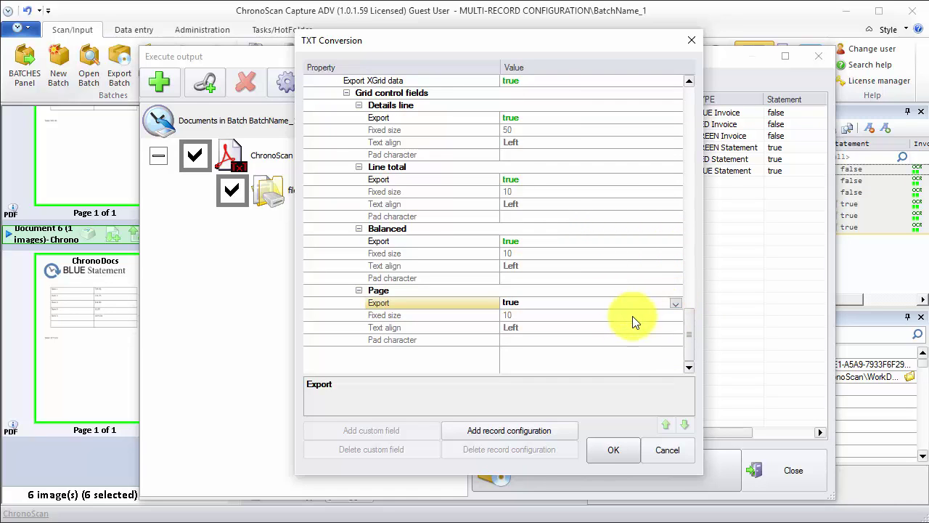
click(602, 452)
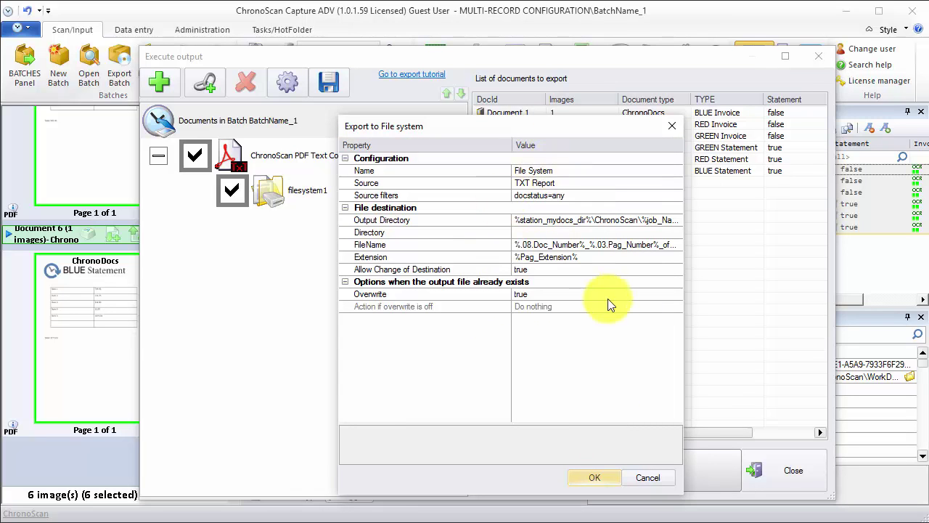
Save settings with ChronoScan PDF Text Conversion disabled and export the batch to 00000001_001_of_006.Txt
click(589, 477)
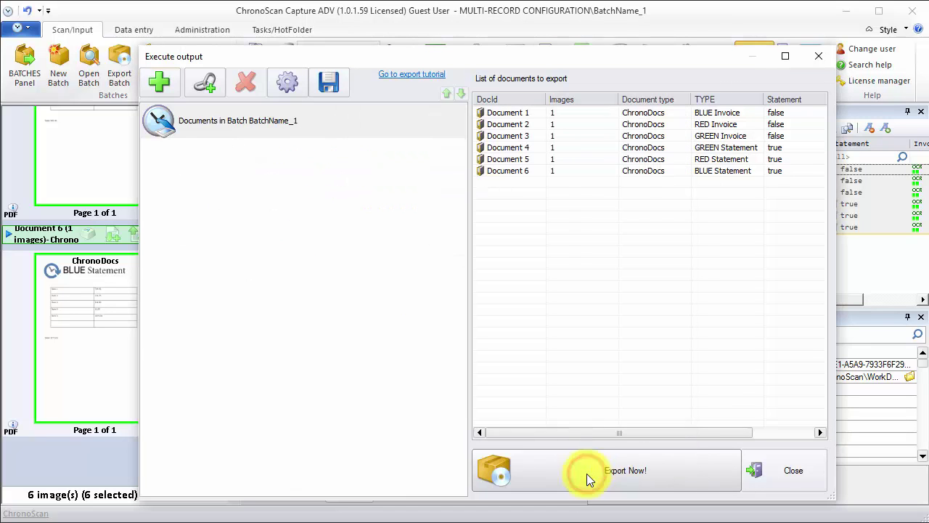
click(332, 85)
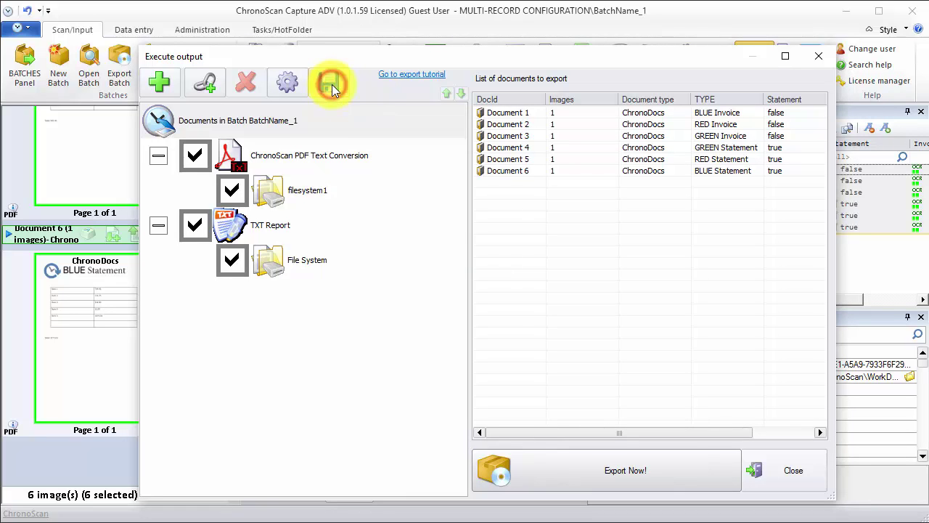
click(232, 190)
click(194, 155)
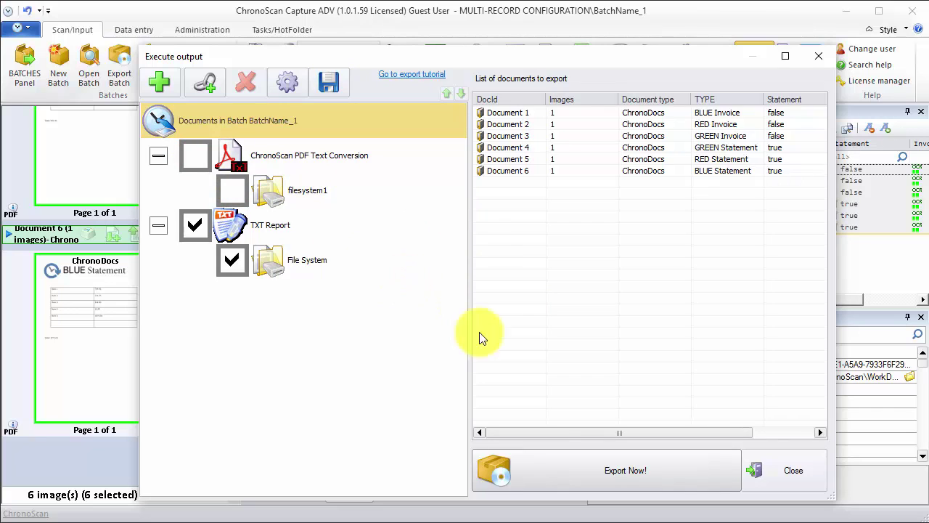
click(557, 454)
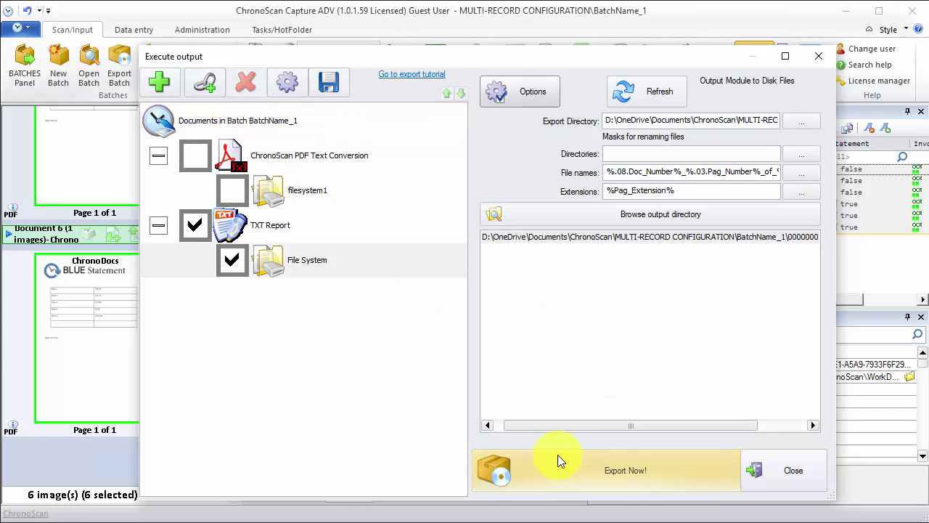
drag(812, 216, 542, 176)
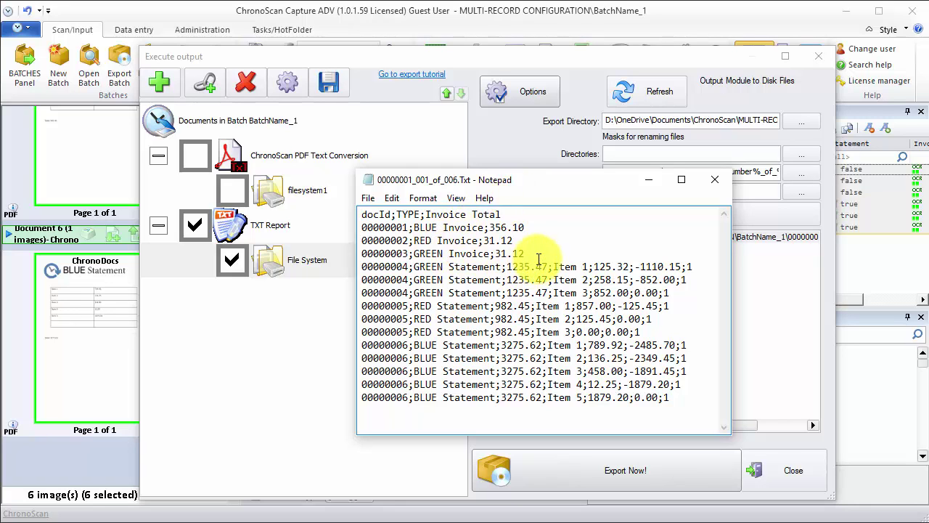
drag(536, 254, 346, 228)
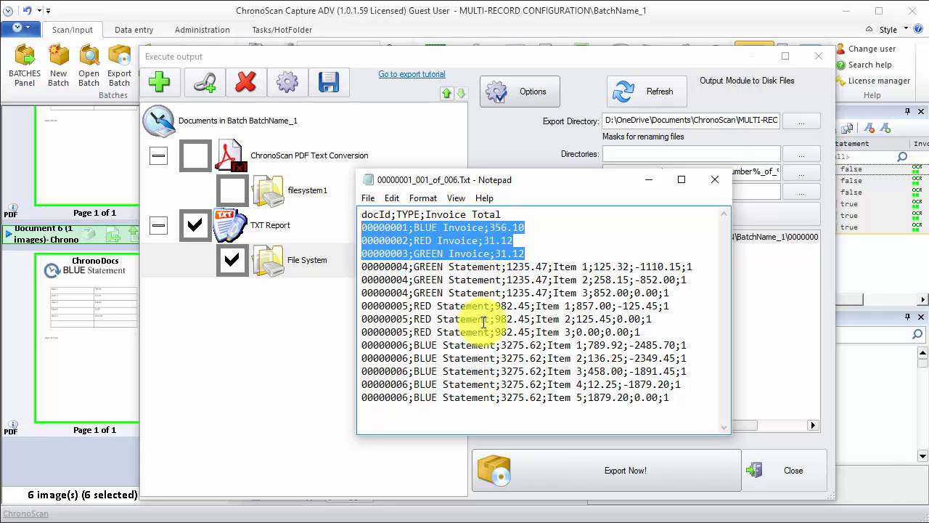
click(431, 272)
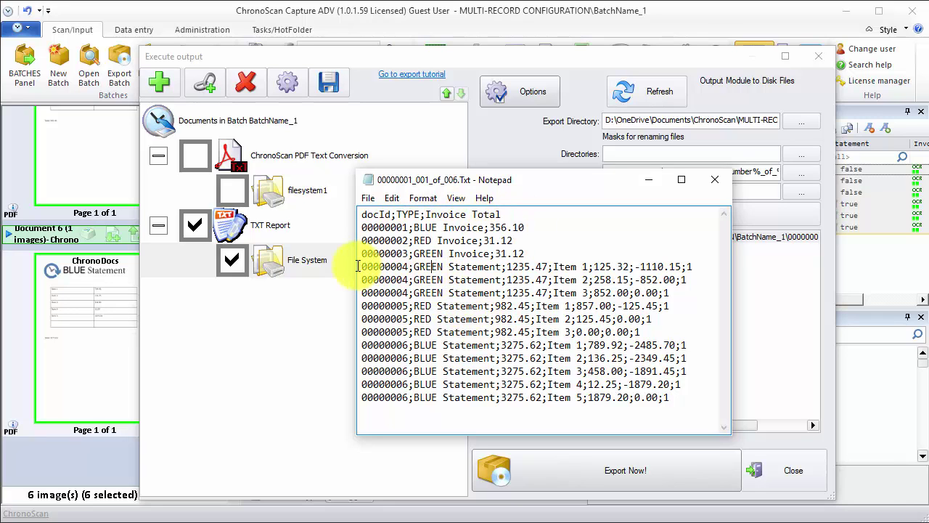
drag(359, 266, 378, 266)
drag(608, 298, 668, 398)
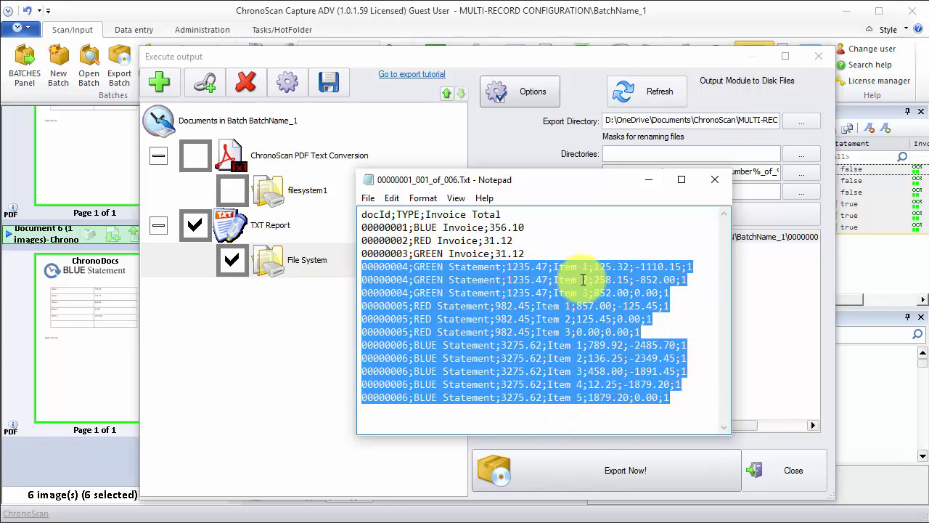